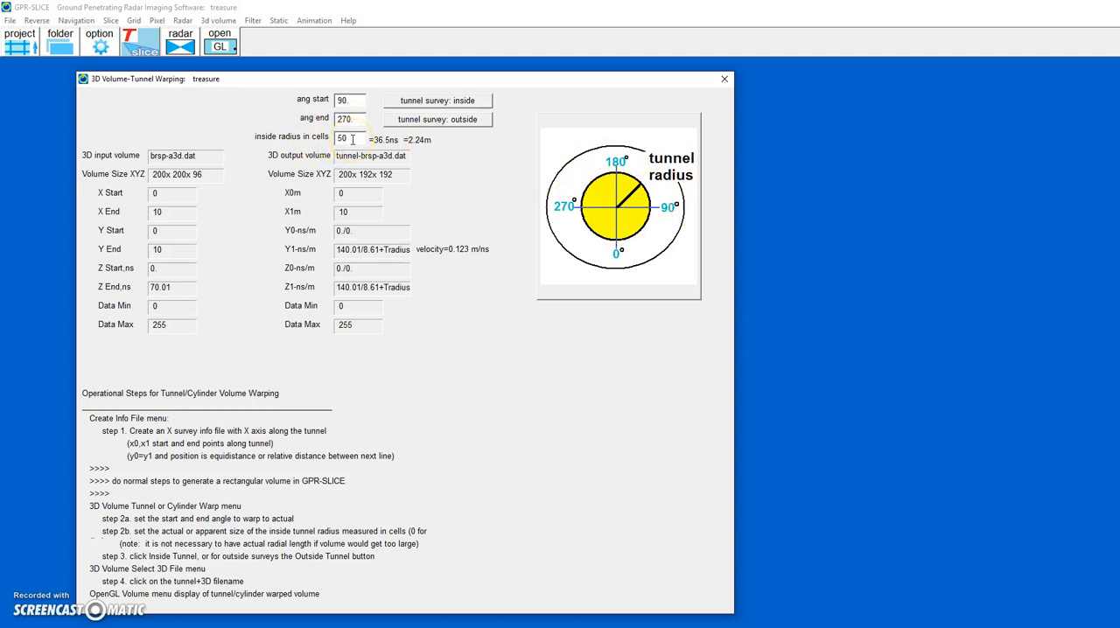
- Generate the inside-survey tunnel warp of the brsp-a3d.dat volume and close the warping dialog
click(441, 102)
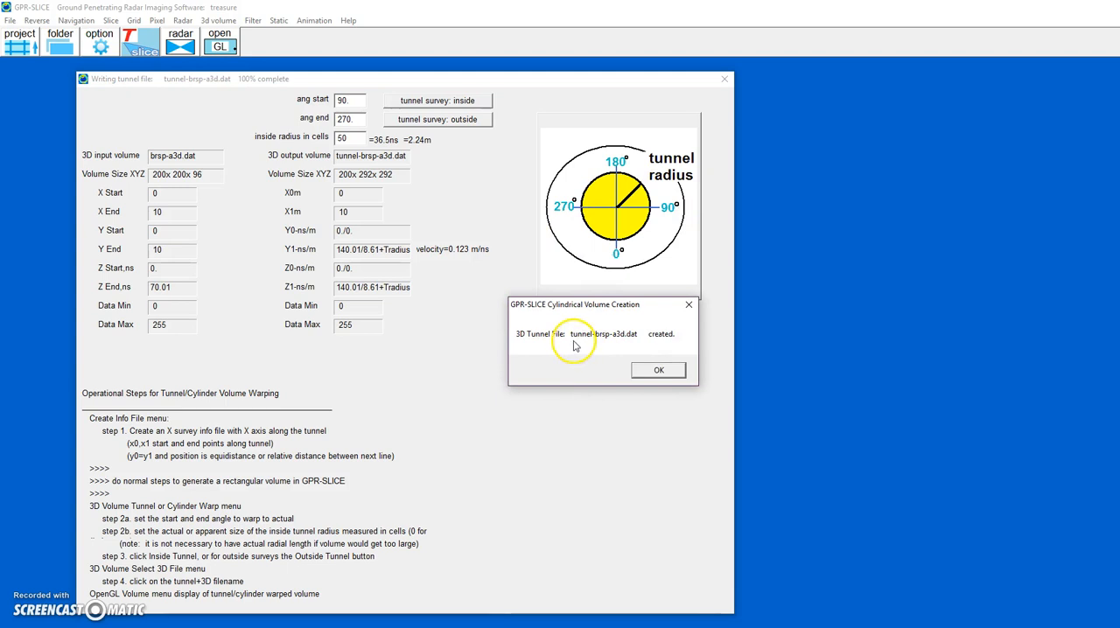
click(645, 371)
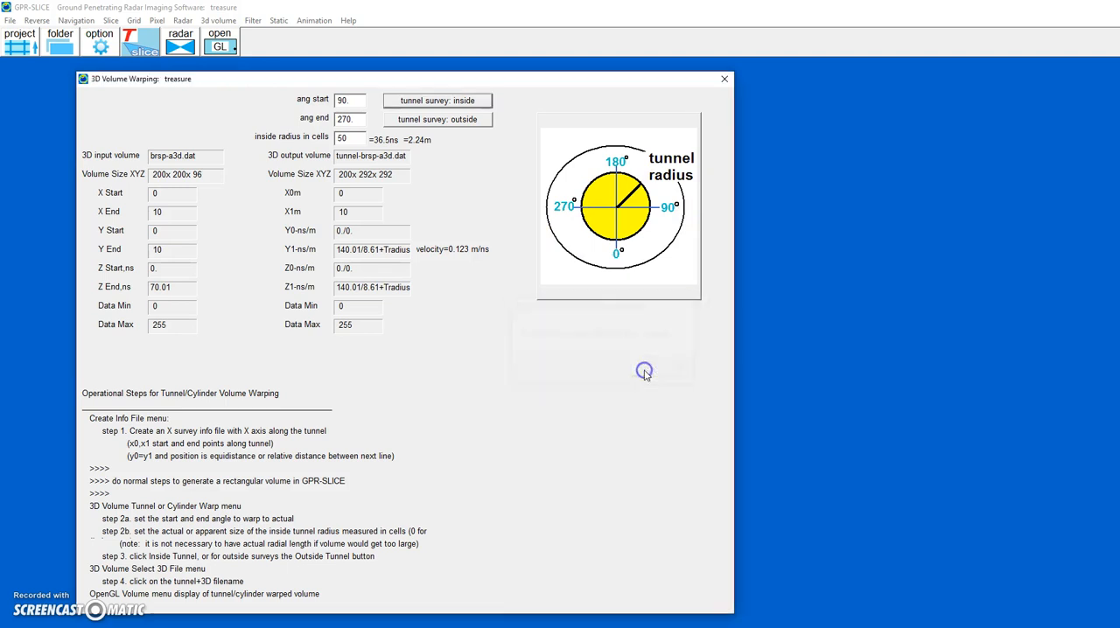
click(725, 79)
- Select tunnel-brsp-a3d.dat as the active 3D volume
click(223, 21)
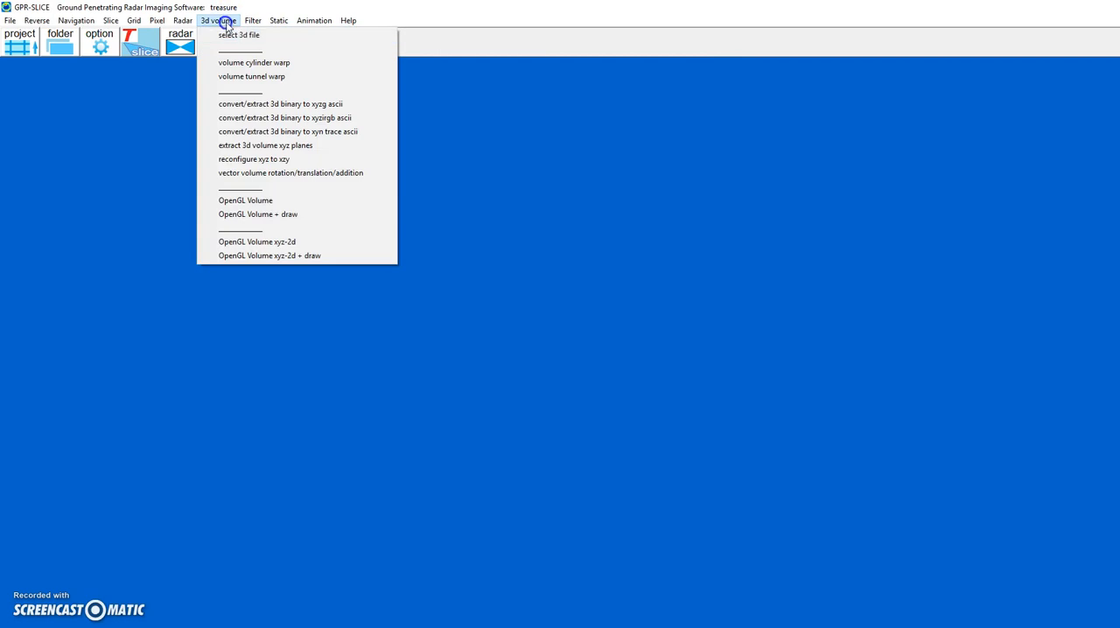
click(238, 35)
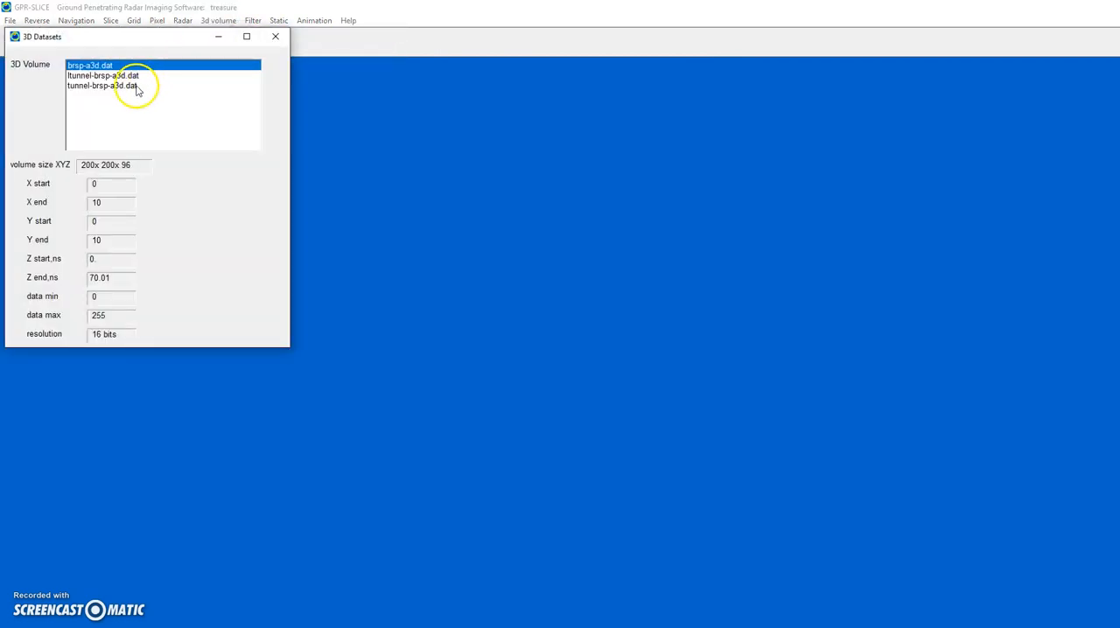
click(135, 85)
click(277, 37)
- Display the selected volume in OpenGL and animate its Z slices back and forth, stopping on a mid-depth slice
click(235, 46)
drag(333, 217, 278, 217)
click(224, 56)
click(429, 57)
click(437, 58)
click(457, 60)
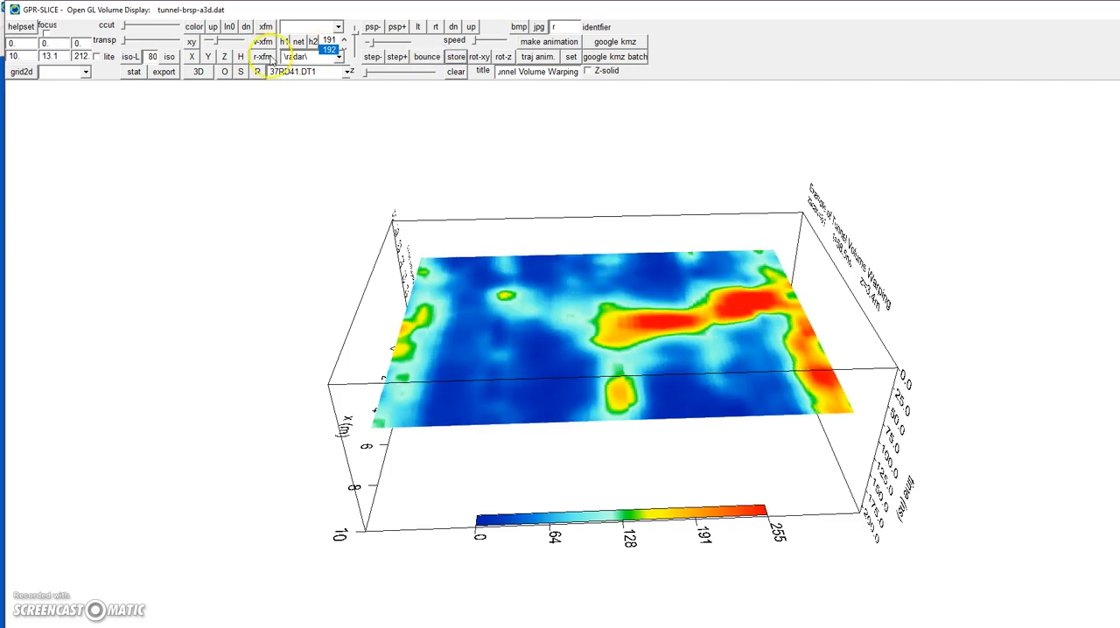
- Add a Y slice to the display, stretch the vertical scale, and bounce the slice through the volume
click(208, 57)
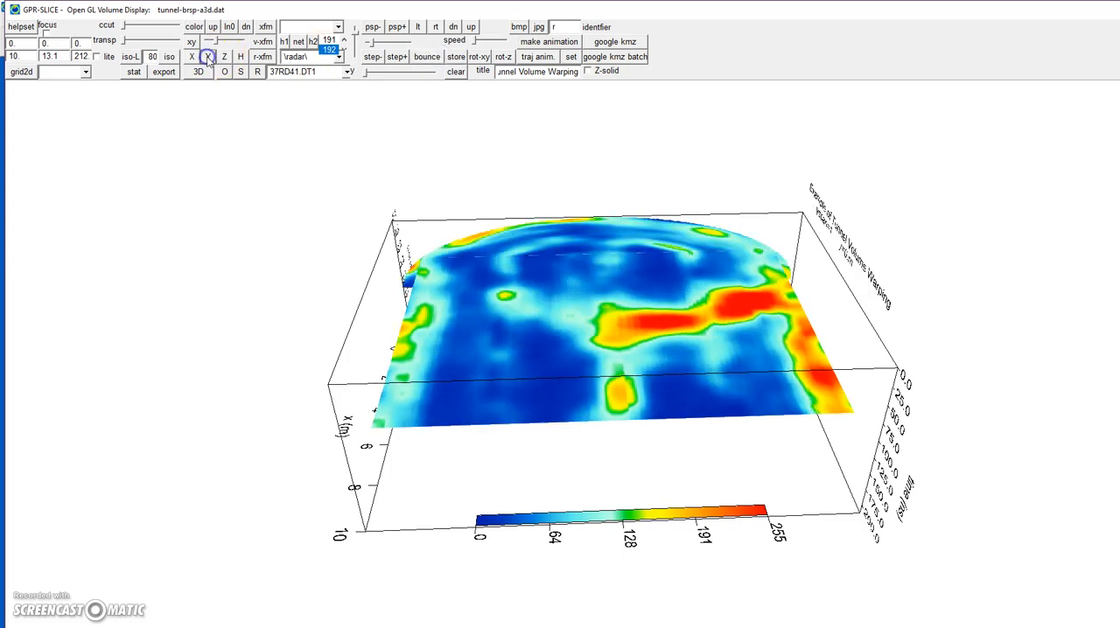
click(358, 40)
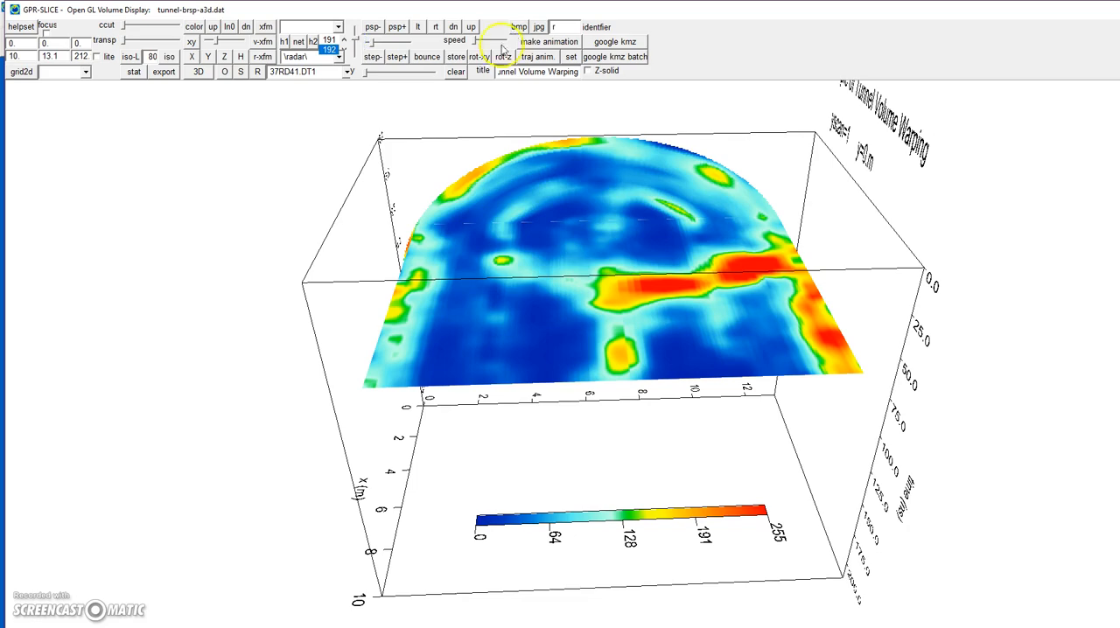
click(434, 60)
click(436, 60)
drag(546, 308, 731, 264)
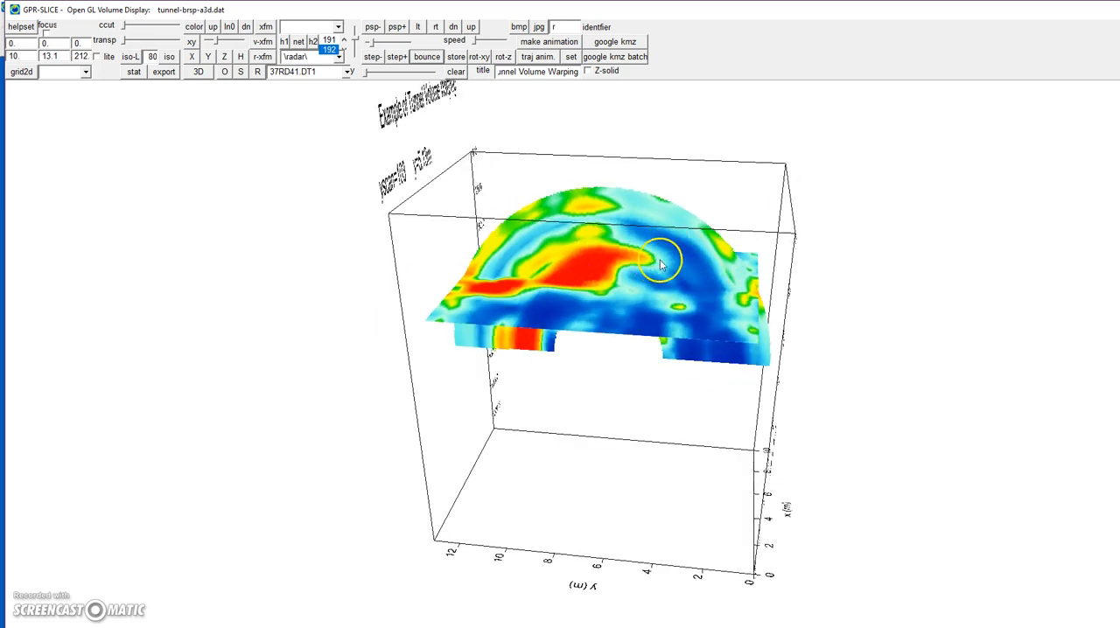
drag(636, 258, 659, 279)
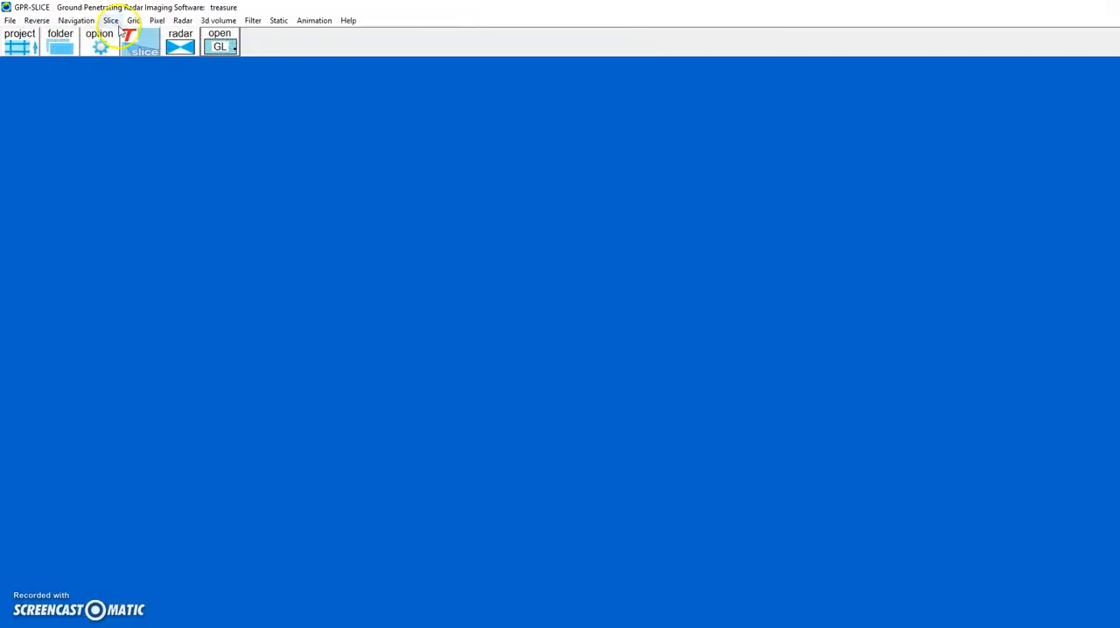
- Examine the 3D volume low-pass filters offered in the gridding filter list, then close the gridding dialog
click(136, 21)
click(148, 36)
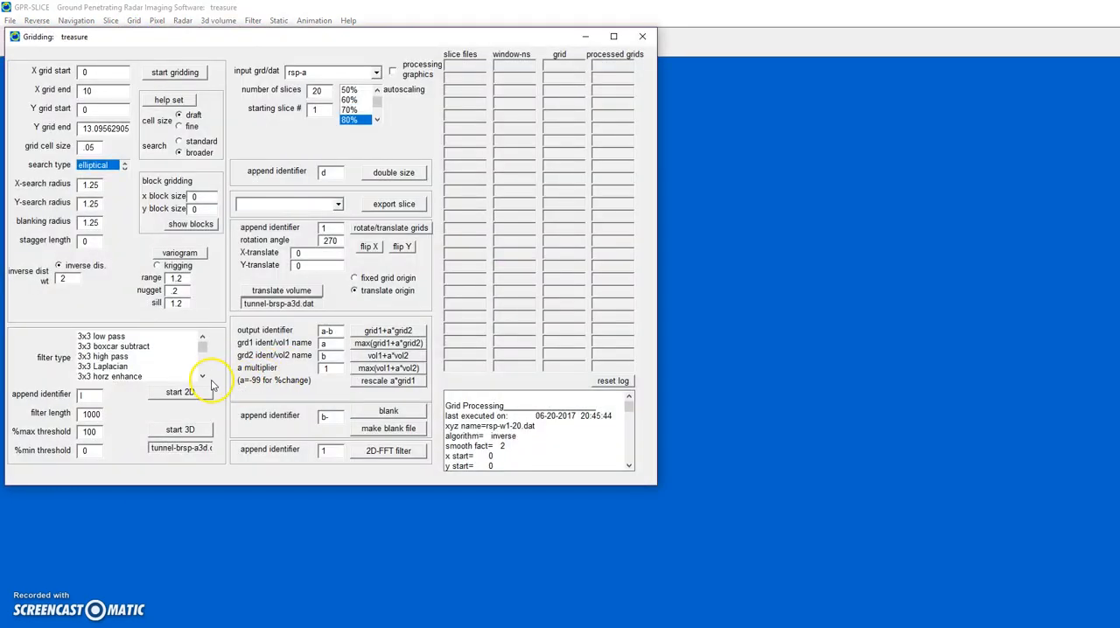
click(202, 378)
click(202, 378)
click(202, 378)
click(202, 378)
click(202, 378)
click(202, 378)
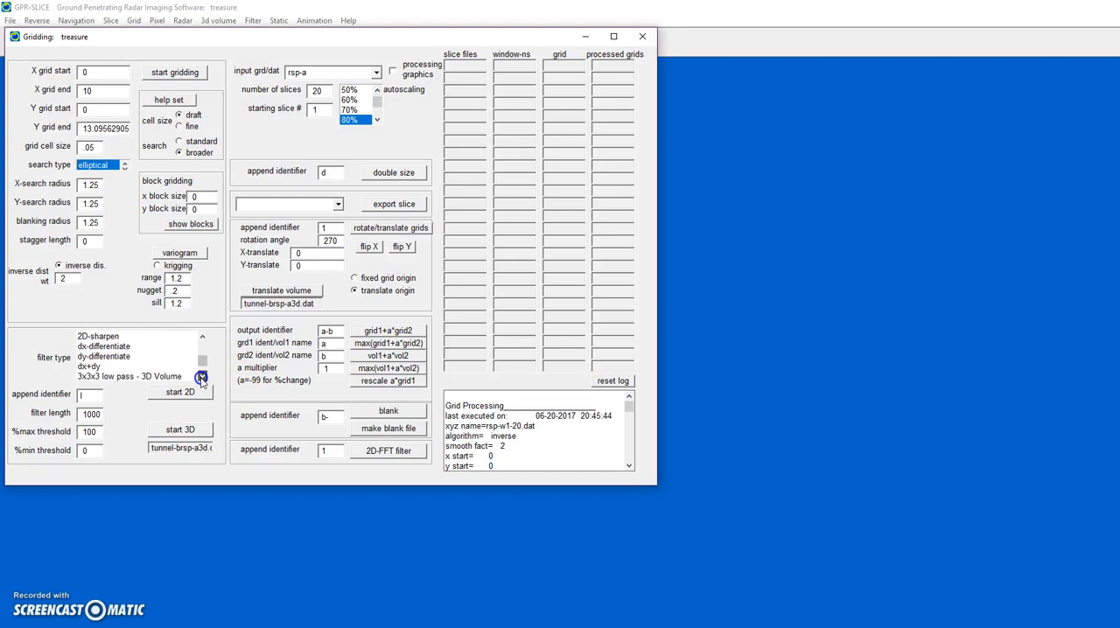
click(202, 378)
click(202, 378)
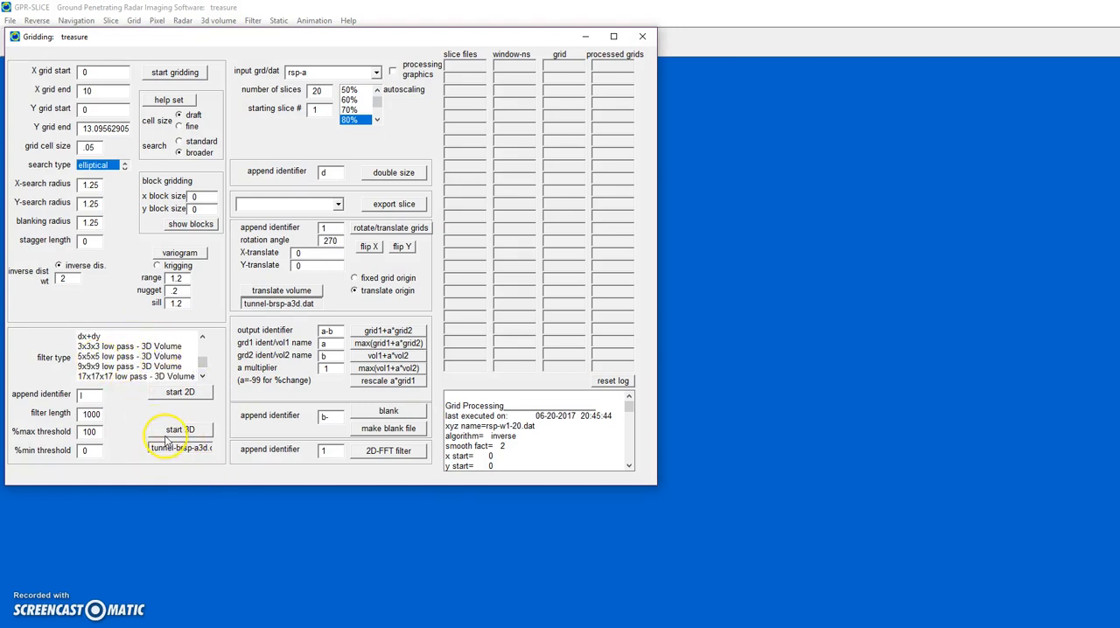
click(643, 37)
- Select the low-pass filtered ltunnel-brsp-a3d.dat as the active 3D volume
click(218, 21)
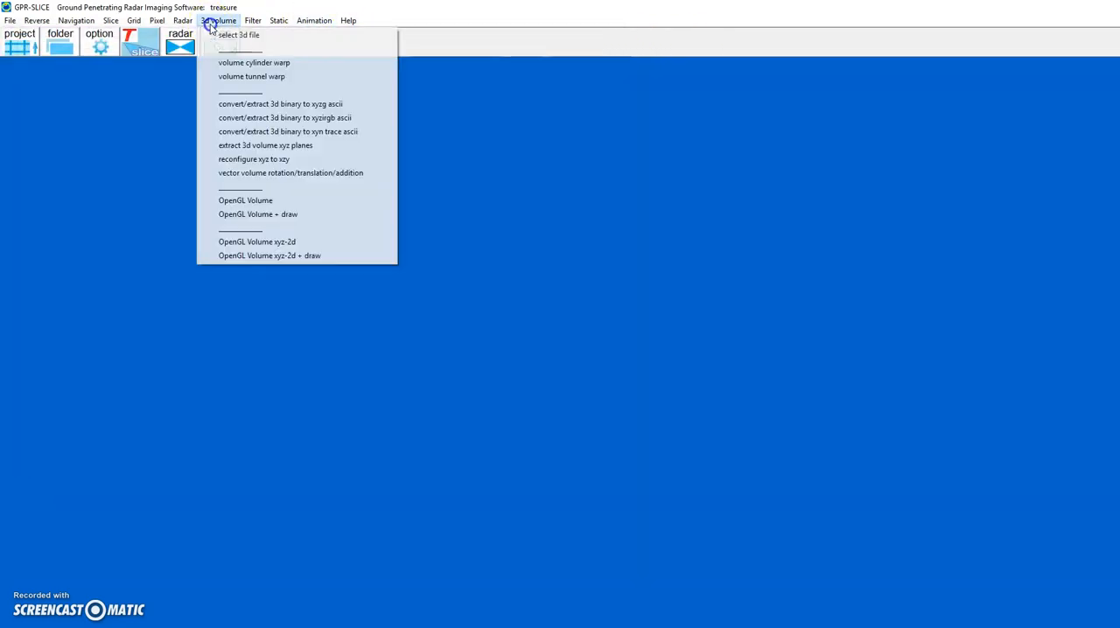
click(222, 35)
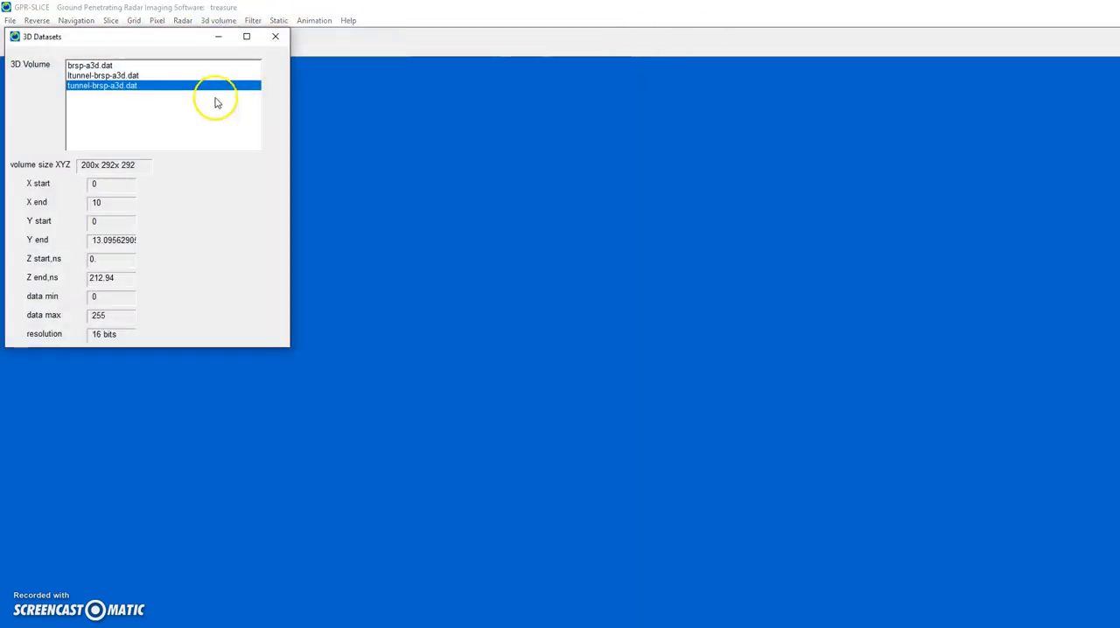
click(103, 75)
click(275, 36)
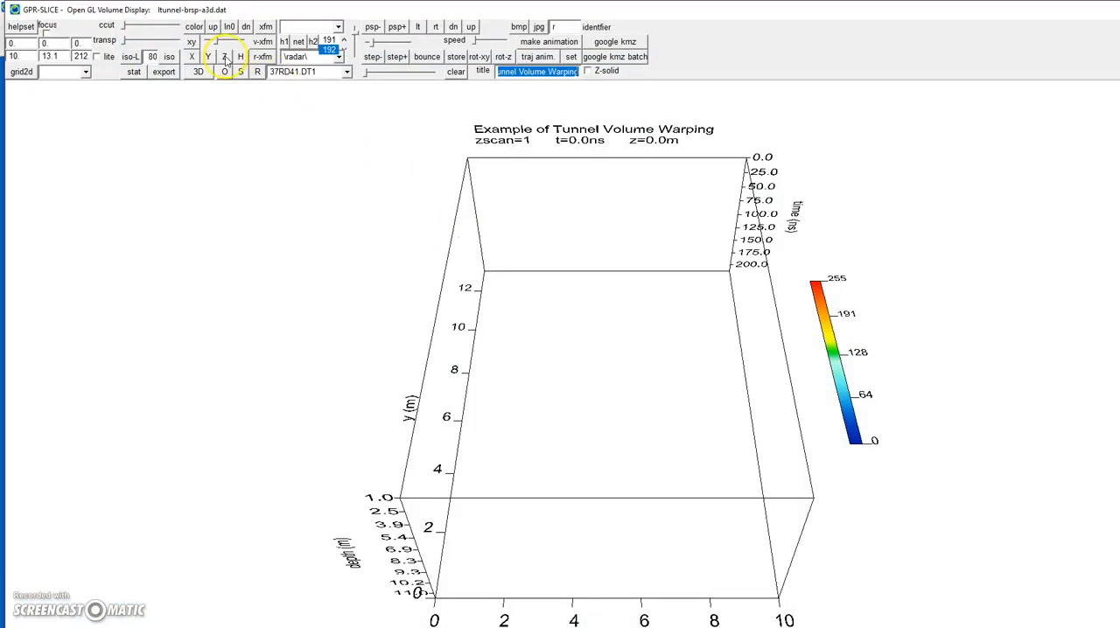
- Show a Z slice of ltunnel-brsp-a3d.dat in the OpenGL display and animate it through the depths
click(224, 57)
click(421, 56)
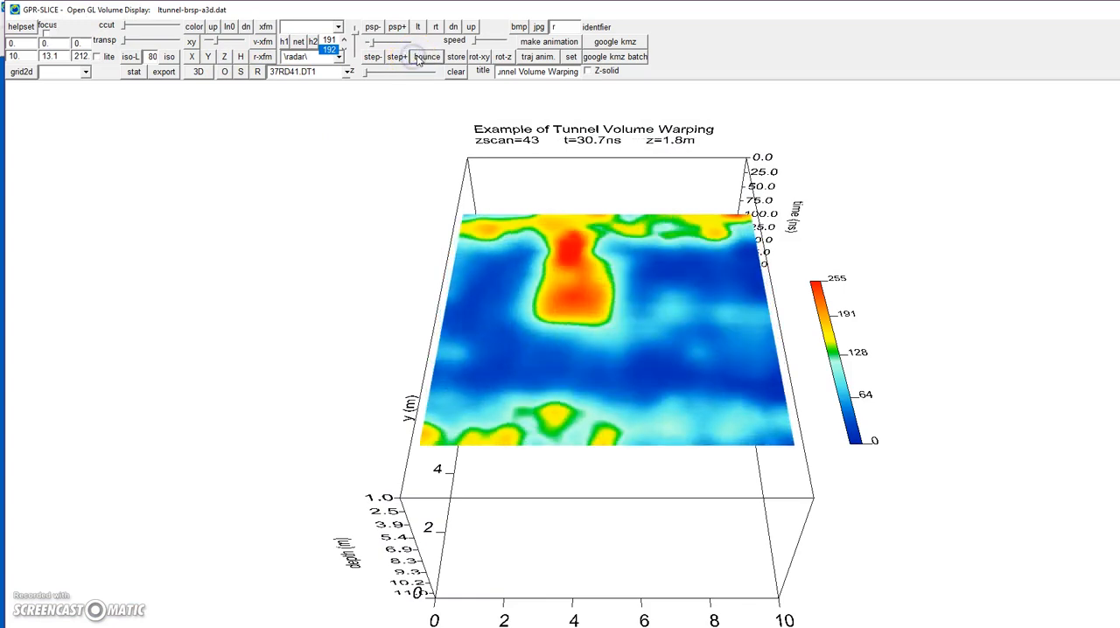
drag(406, 209, 405, 213)
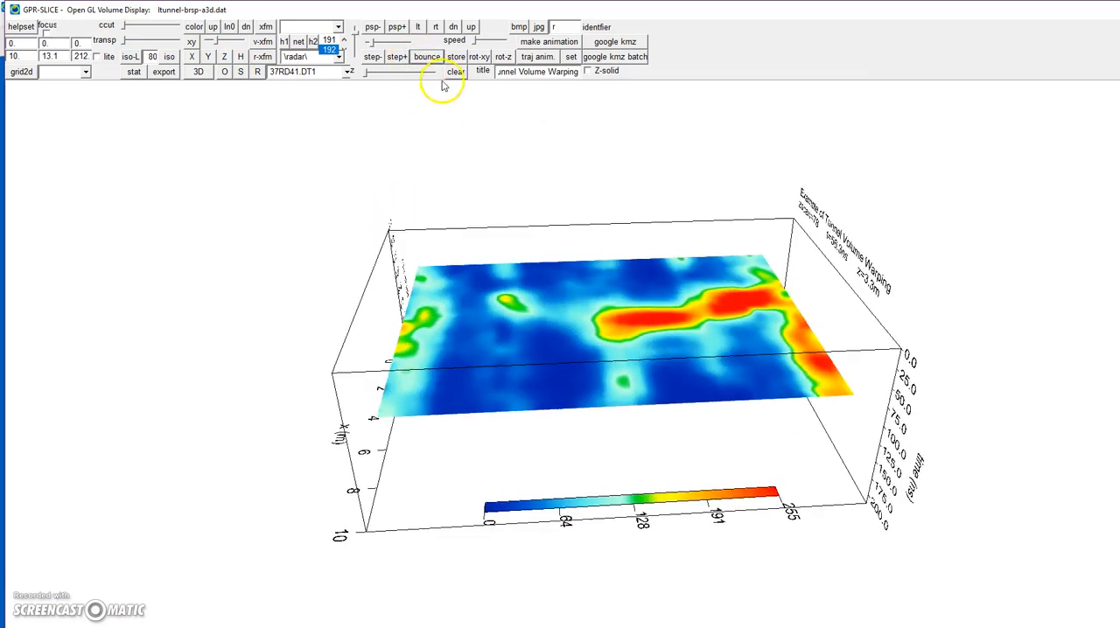
- Add an animated Y slice to the filtered volume's display and stretch its vertical scale
click(217, 58)
click(426, 57)
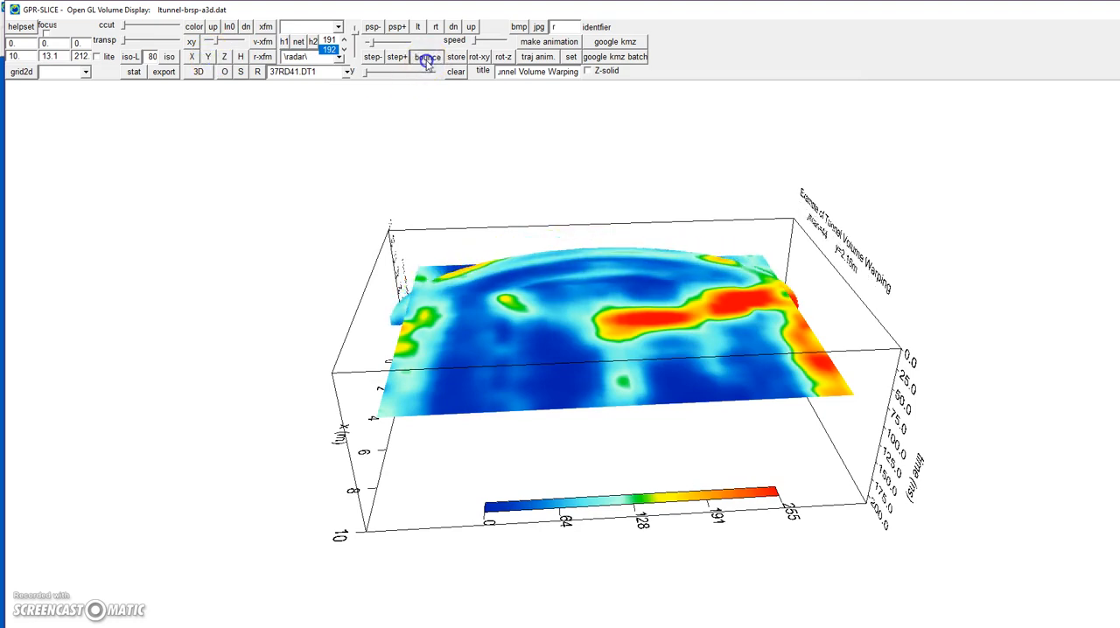
drag(355, 35, 357, 42)
drag(483, 266, 420, 265)
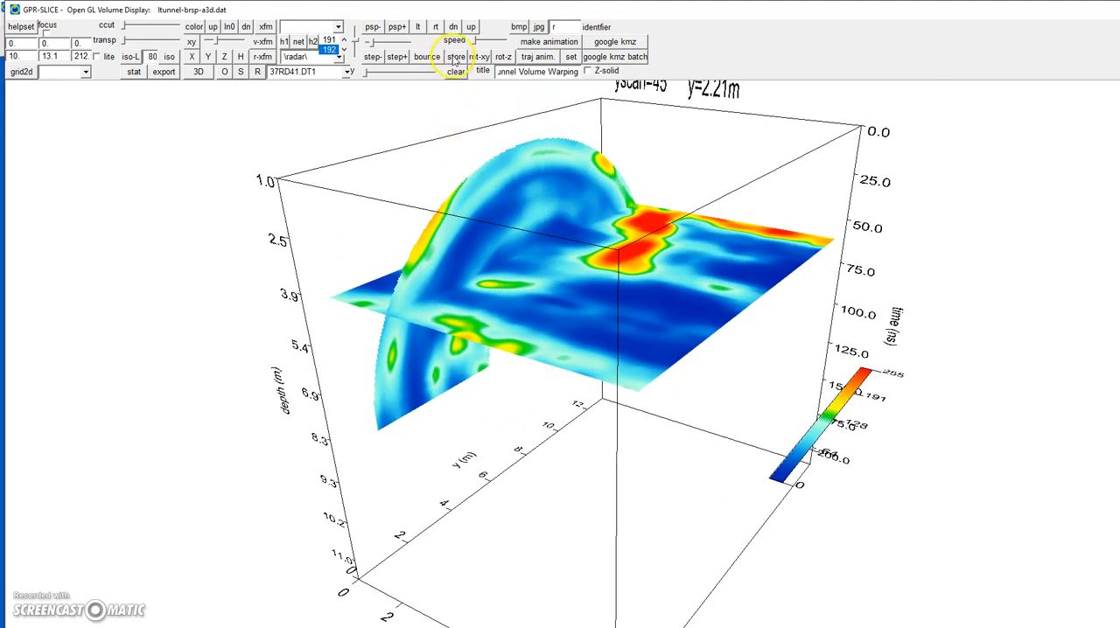
- Render an isosurface of the filtered tunnel volume with the iso value 80 and inspect it from several sides
click(133, 56)
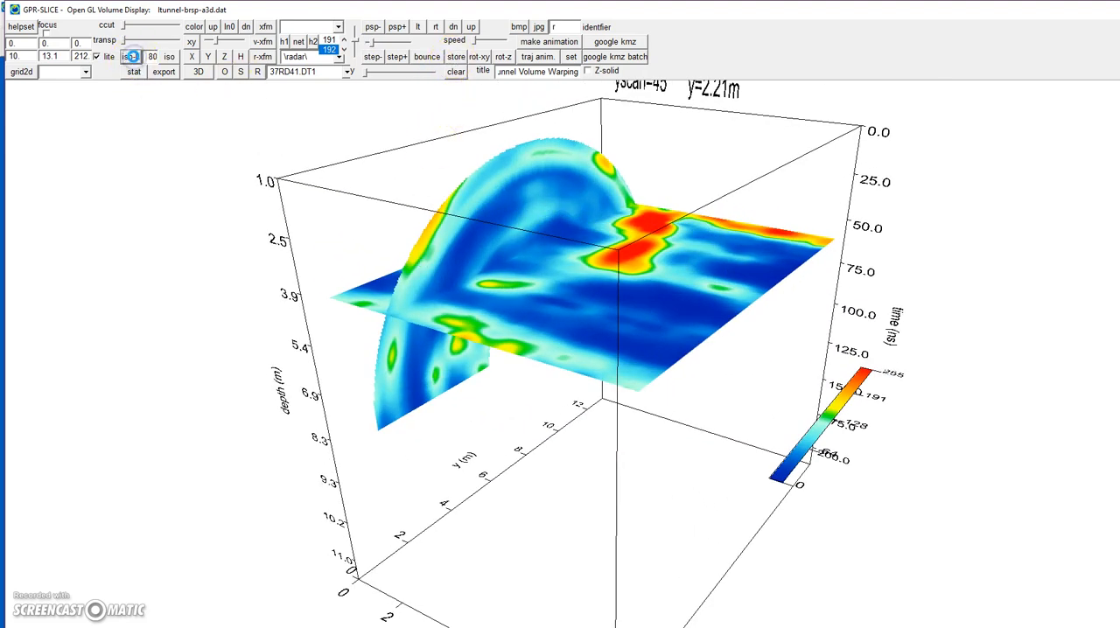
click(447, 167)
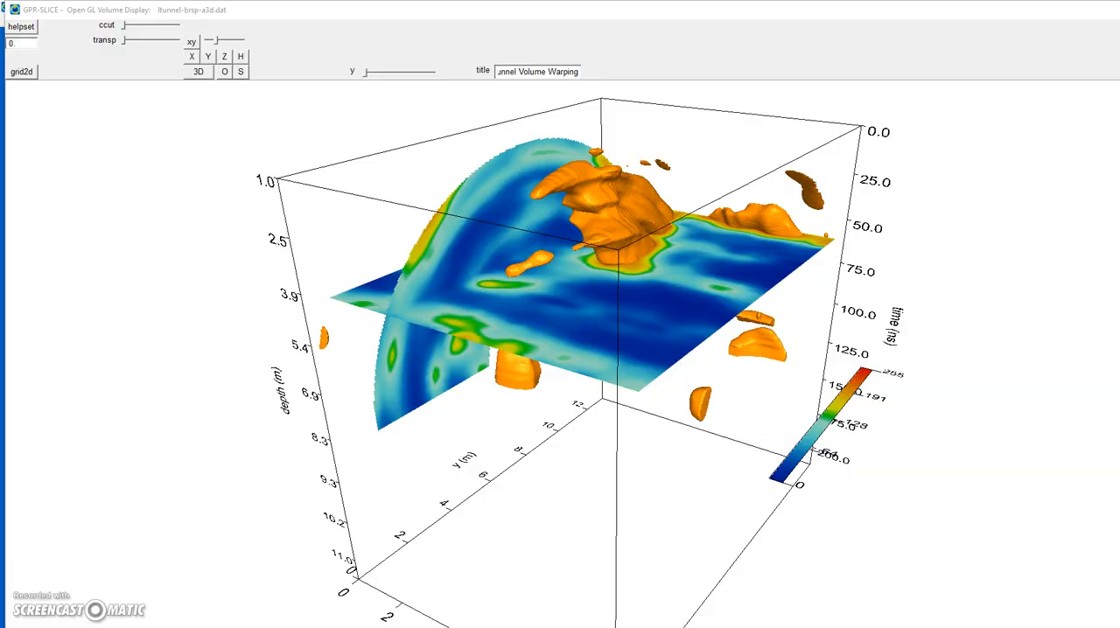
drag(512, 246, 528, 277)
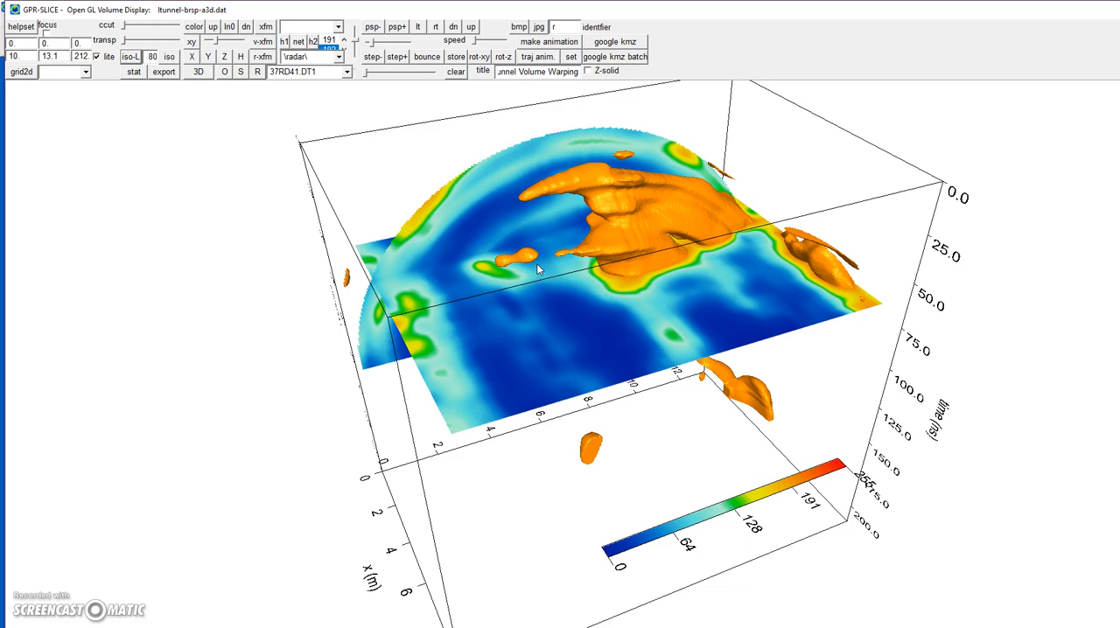
drag(539, 270, 370, 382)
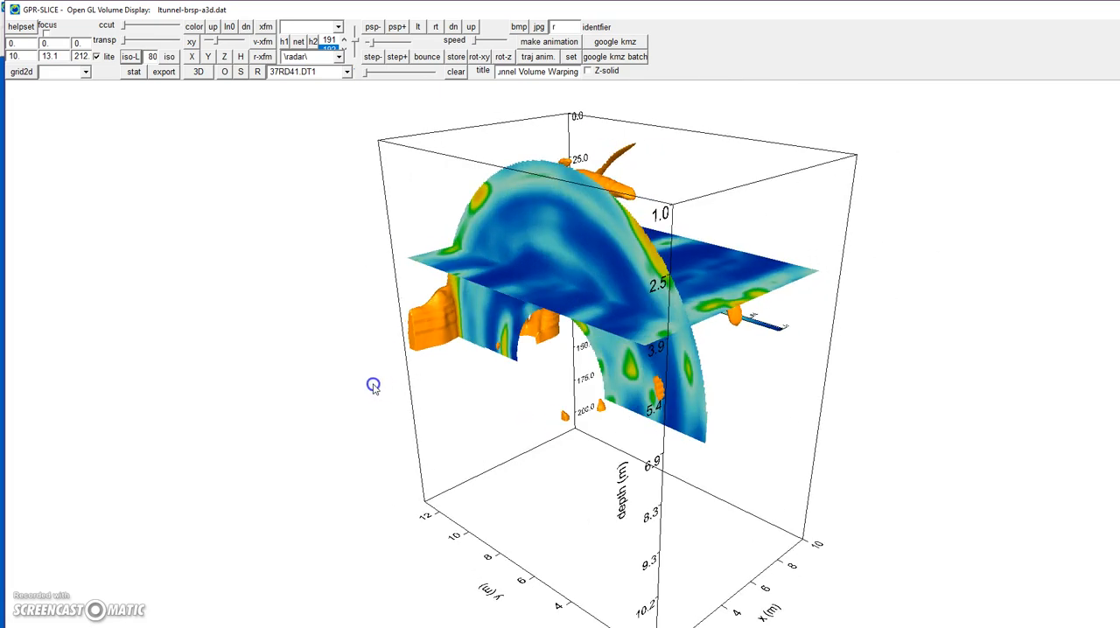